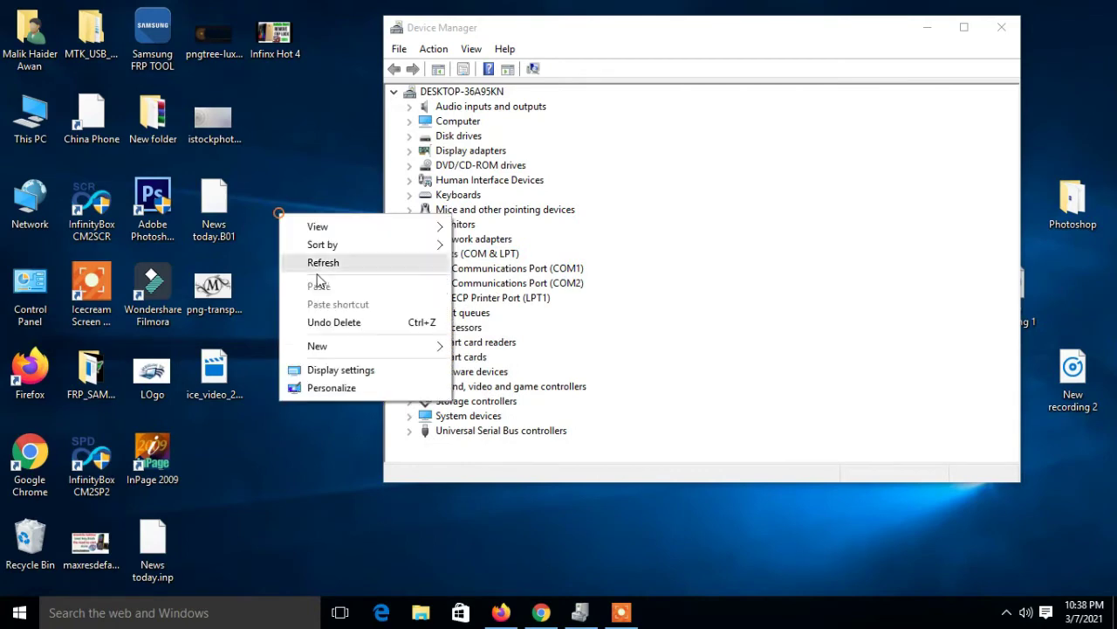
Step: Launch the InfinityBox CM2SCR module from the desktop and refresh the desktop while it loads
{"action": "left_click", "coordinate": [322, 265]}
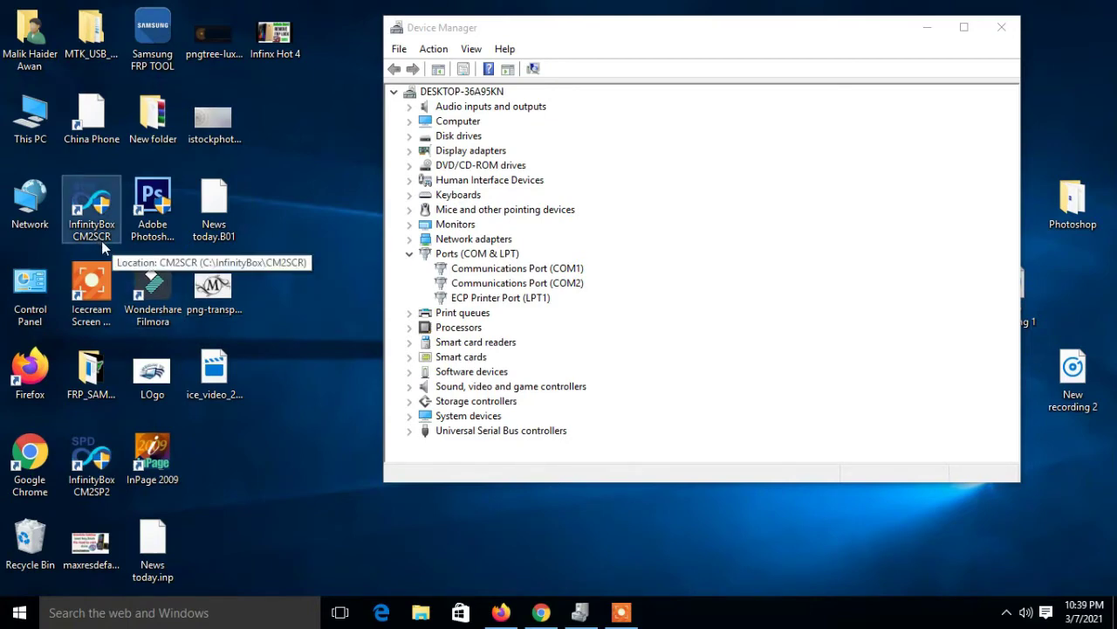
{"action": "double_click", "coordinate": [92, 210]}
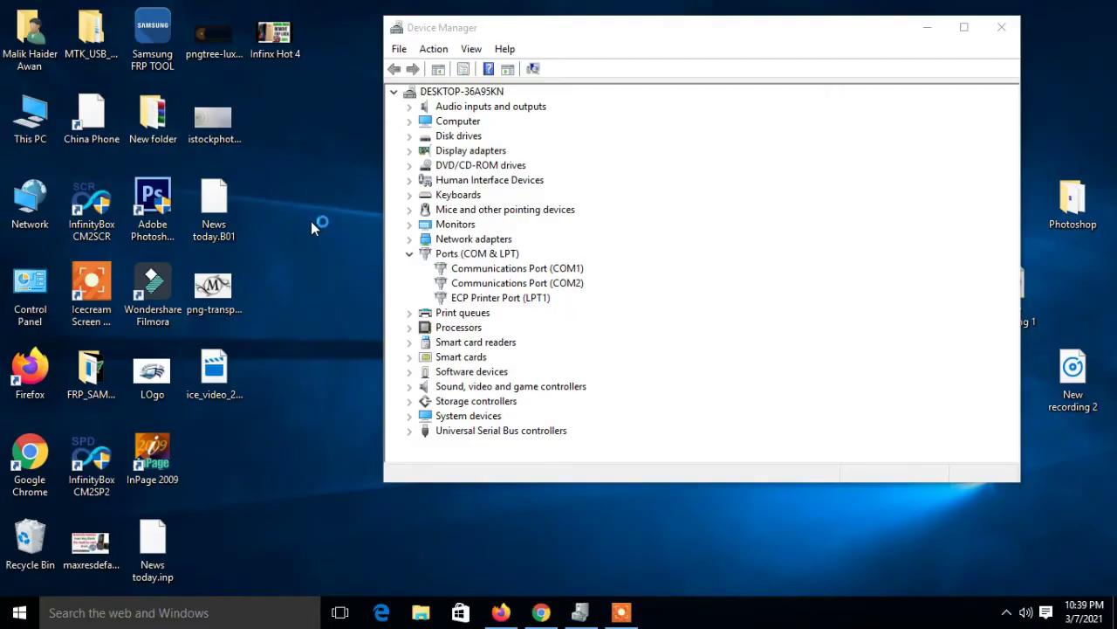
{"action": "right_click", "coordinate": [310, 221]}
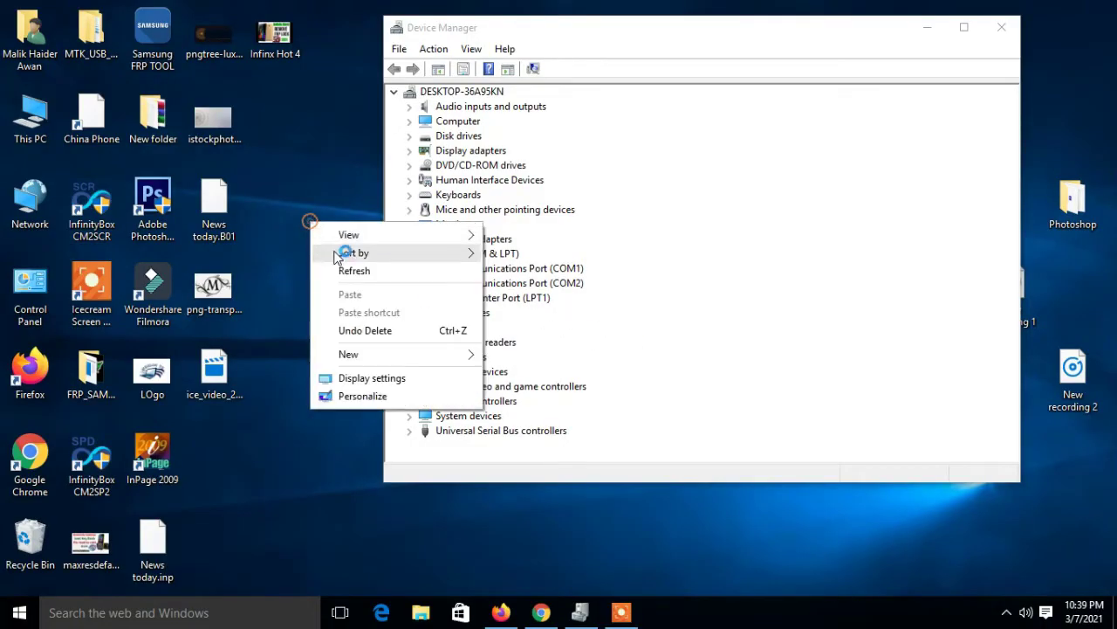
{"action": "left_click", "coordinate": [351, 270]}
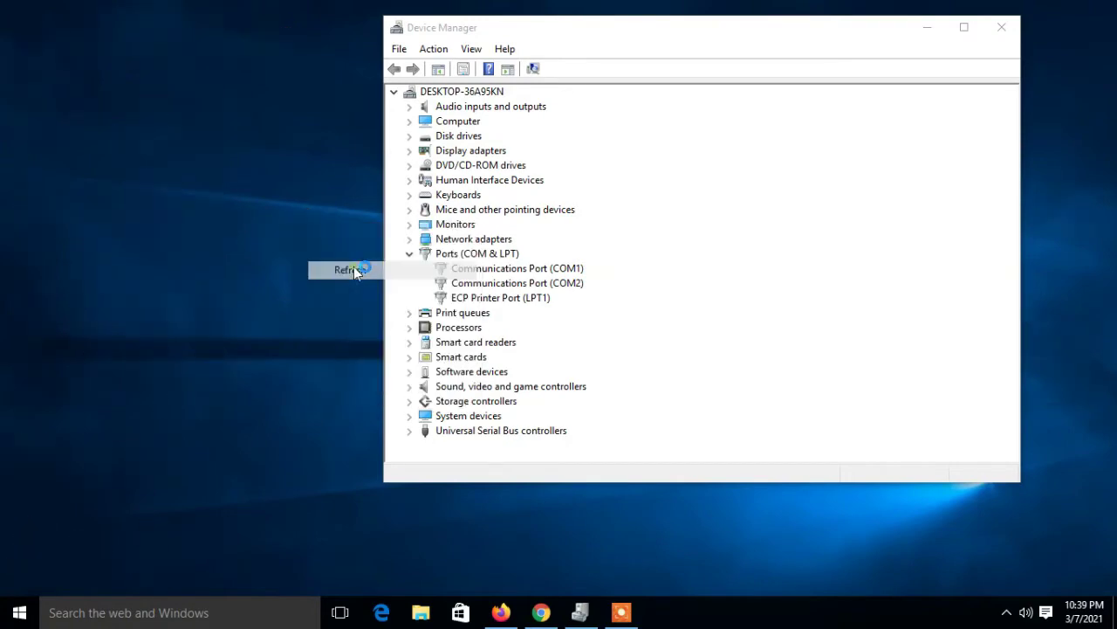
{"action": "right_click", "coordinate": [307, 205]}
{"action": "left_click", "coordinate": [344, 252]}
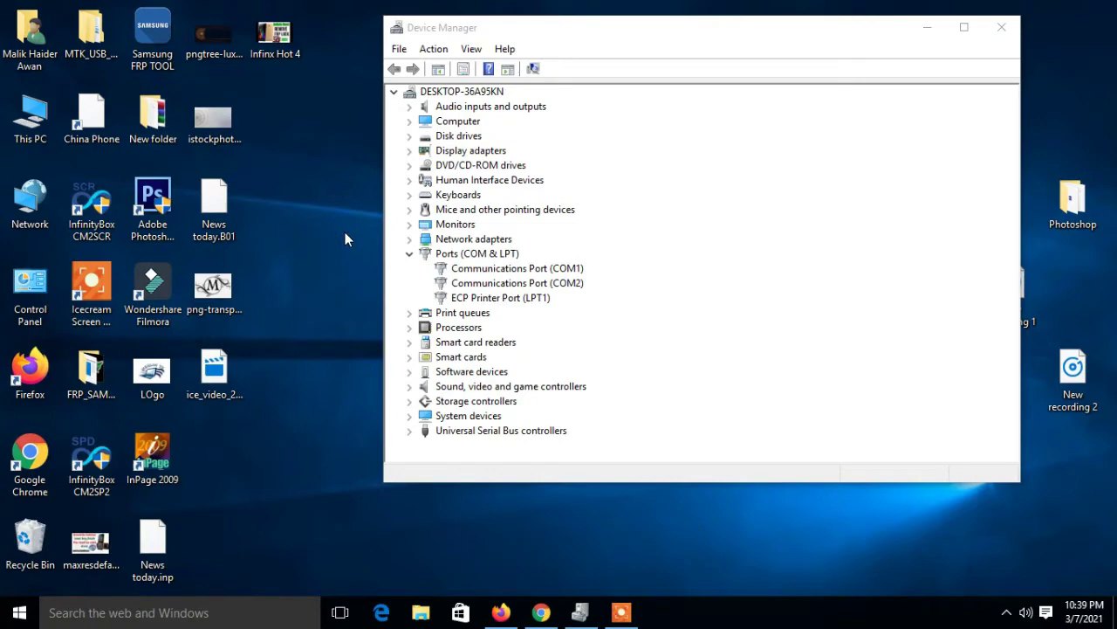
Step: Move the Device Manager window aside and resize it to a narrow, tall window with the ports list in view
{"action": "left_click_drag", "start_coordinate": [773, 27], "coordinate": [945, 45]}
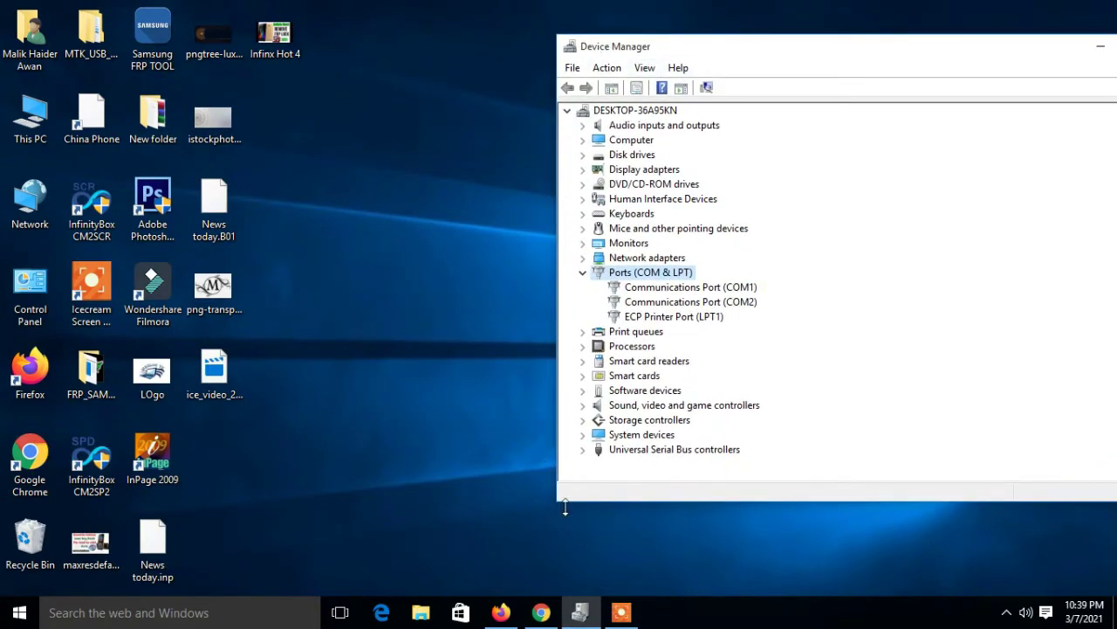
{"action": "left_click_drag", "start_coordinate": [563, 503], "coordinate": [951, 594]}
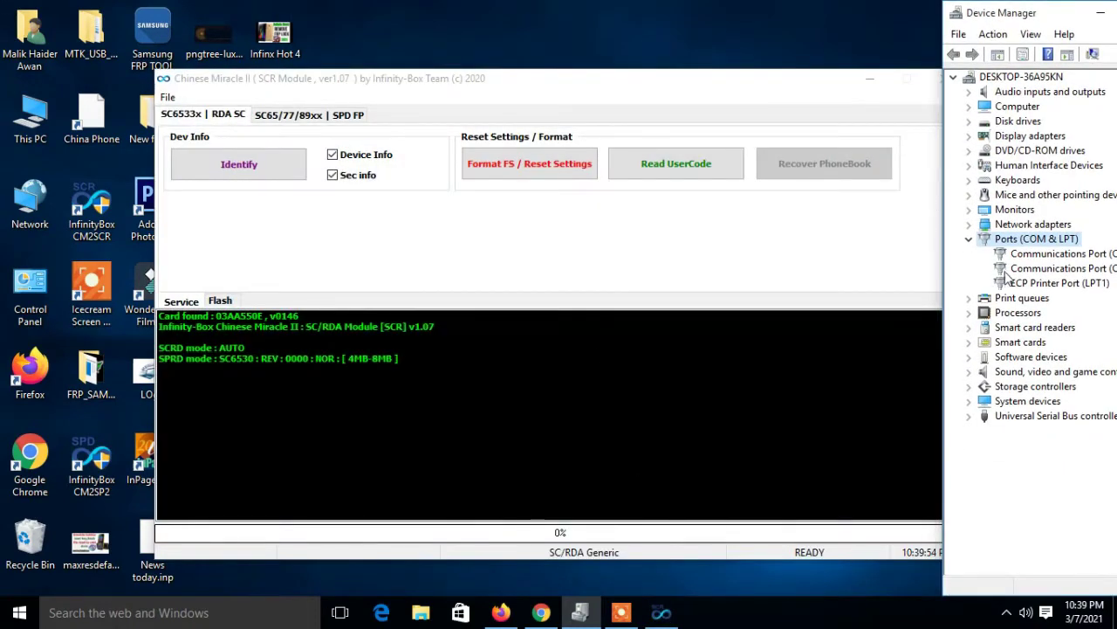
Step: Open the SC65/77/89xx | SPD FP settings in Chinese Miracle II and review the available CPU models
{"action": "left_click", "coordinate": [199, 120]}
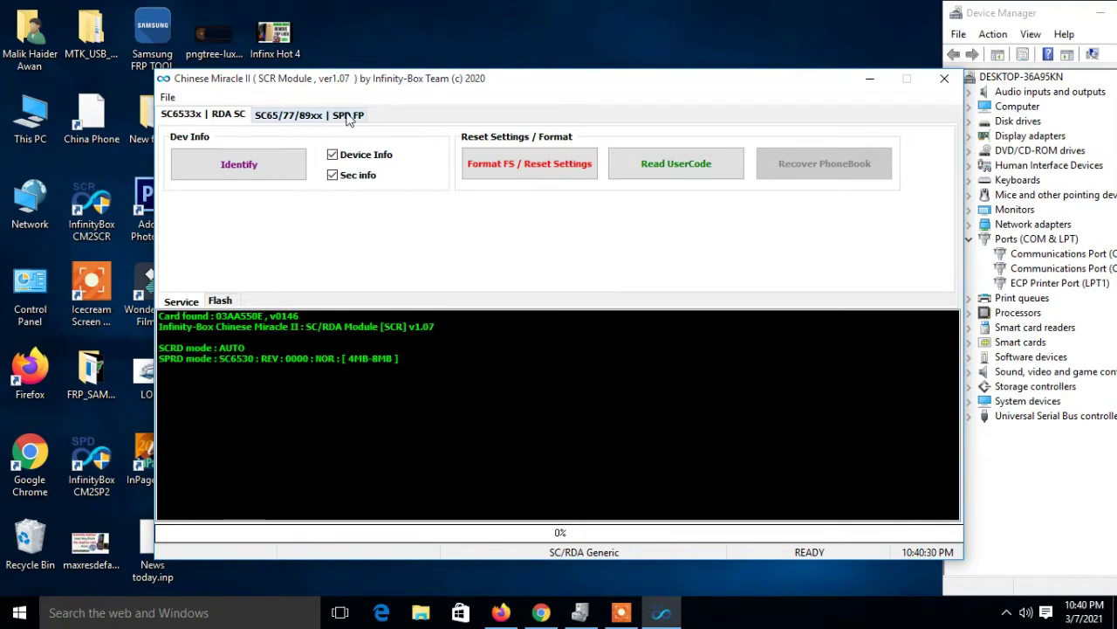
{"action": "left_click", "coordinate": [310, 116]}
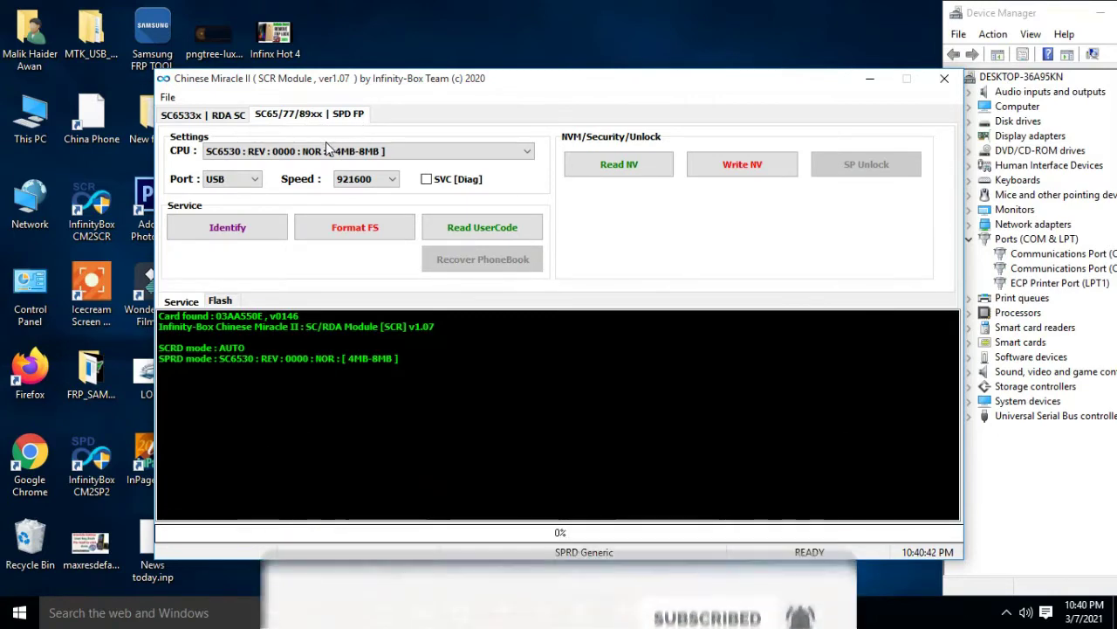
{"action": "left_click", "coordinate": [308, 152]}
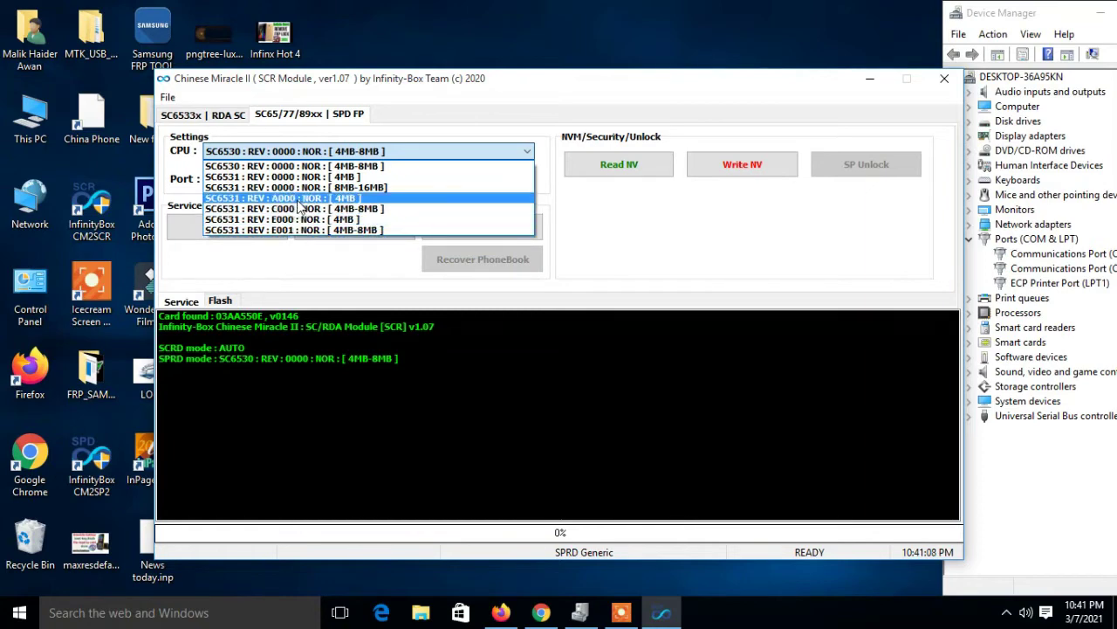
{"action": "left_click", "coordinate": [615, 227]}
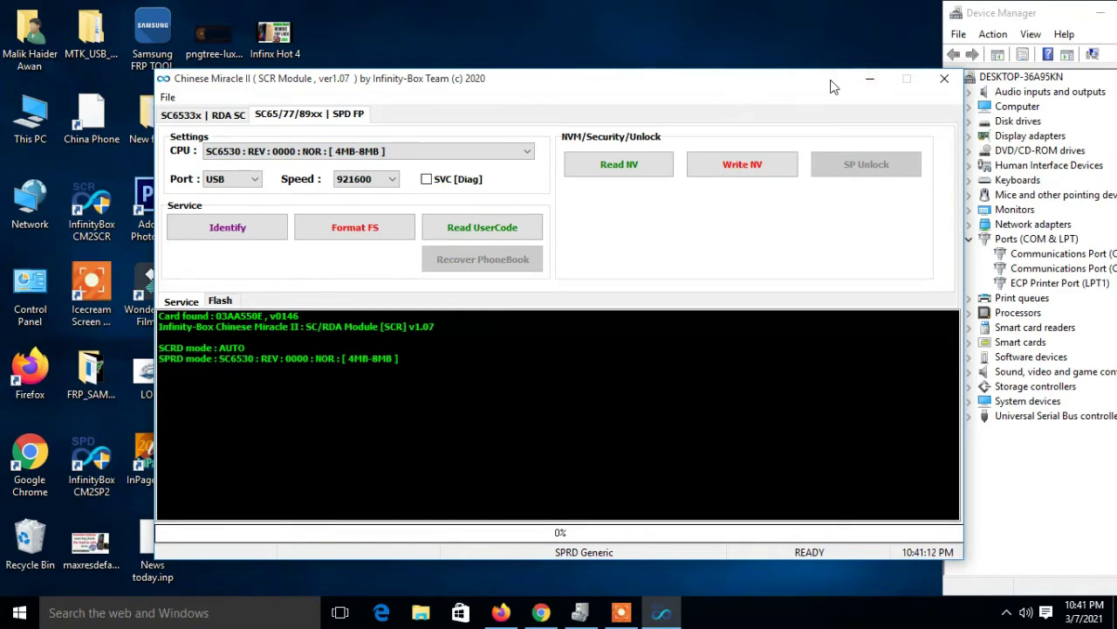
{"action": "left_click_drag", "start_coordinate": [811, 80], "coordinate": [781, 58]}
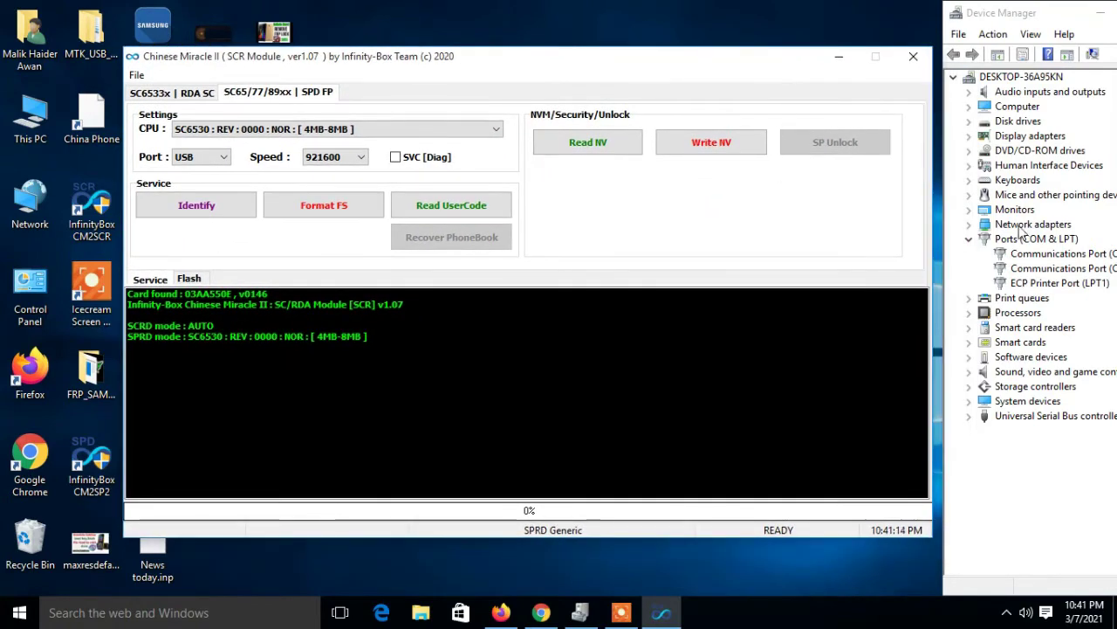
{"action": "right_click", "coordinate": [796, 3]}
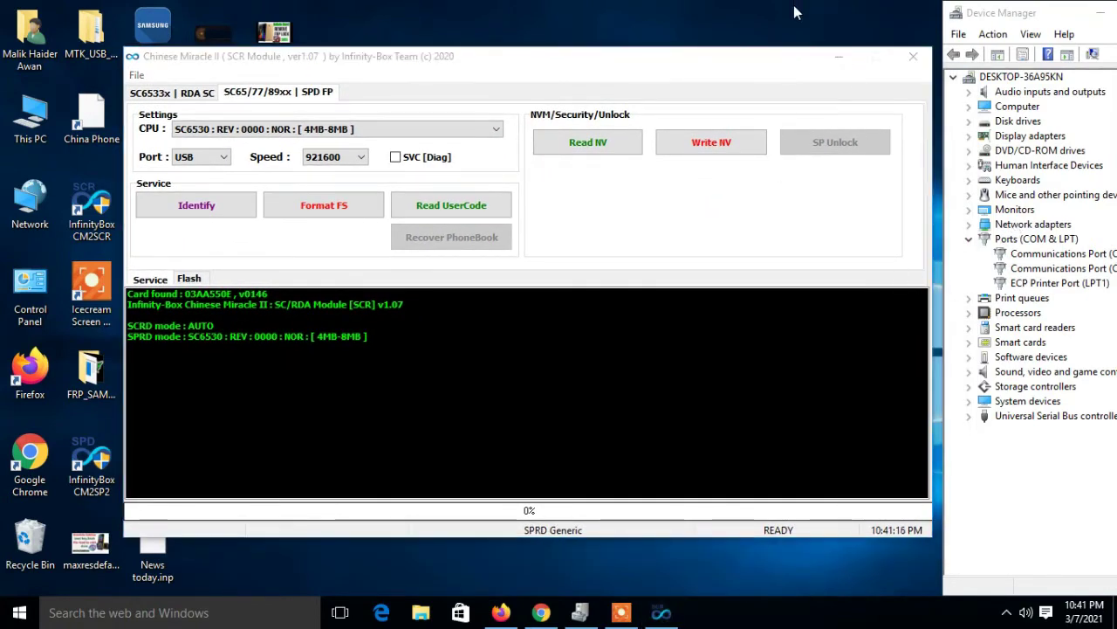
{"action": "left_click", "coordinate": [816, 50]}
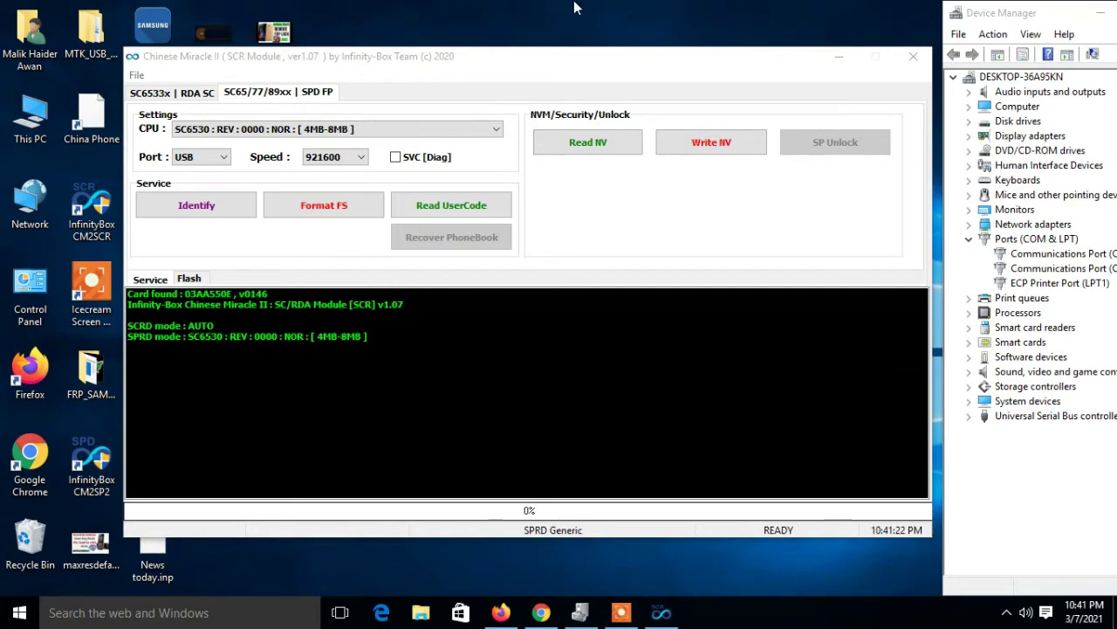
{"action": "right_click", "coordinate": [626, 5]}
{"action": "left_click", "coordinate": [672, 50]}
{"action": "right_click", "coordinate": [668, 2]}
{"action": "left_click", "coordinate": [714, 51]}
Step: Reposition Device Manager fully on screen and bring the whole Chinese Miracle II window in front of it
{"action": "left_click", "coordinate": [991, 16]}
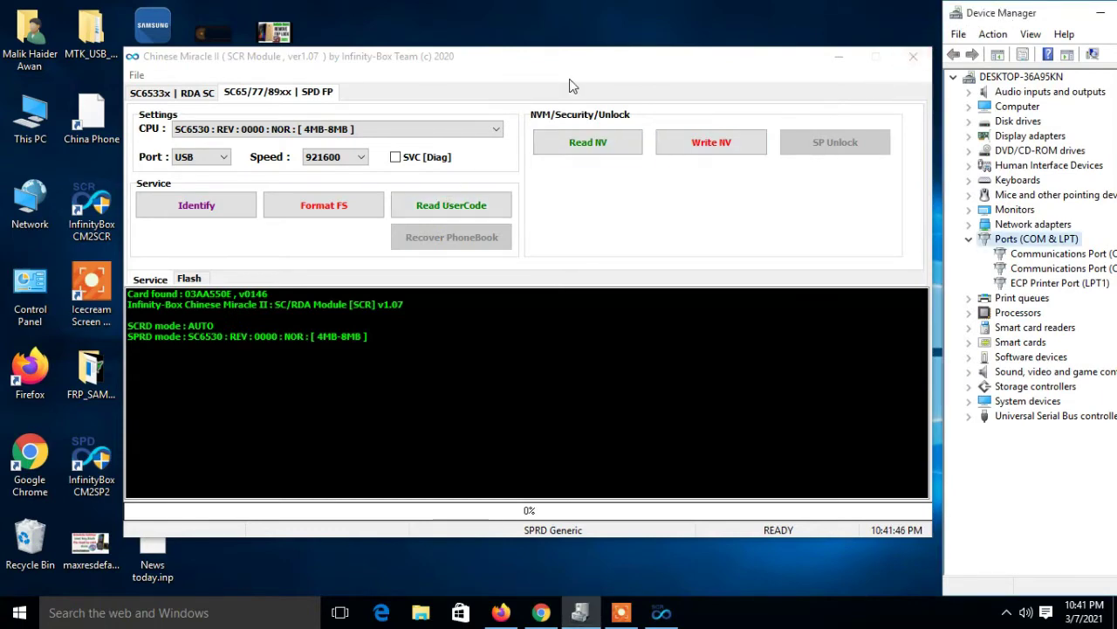
{"action": "left_click_drag", "start_coordinate": [592, 64], "coordinate": [425, 55]}
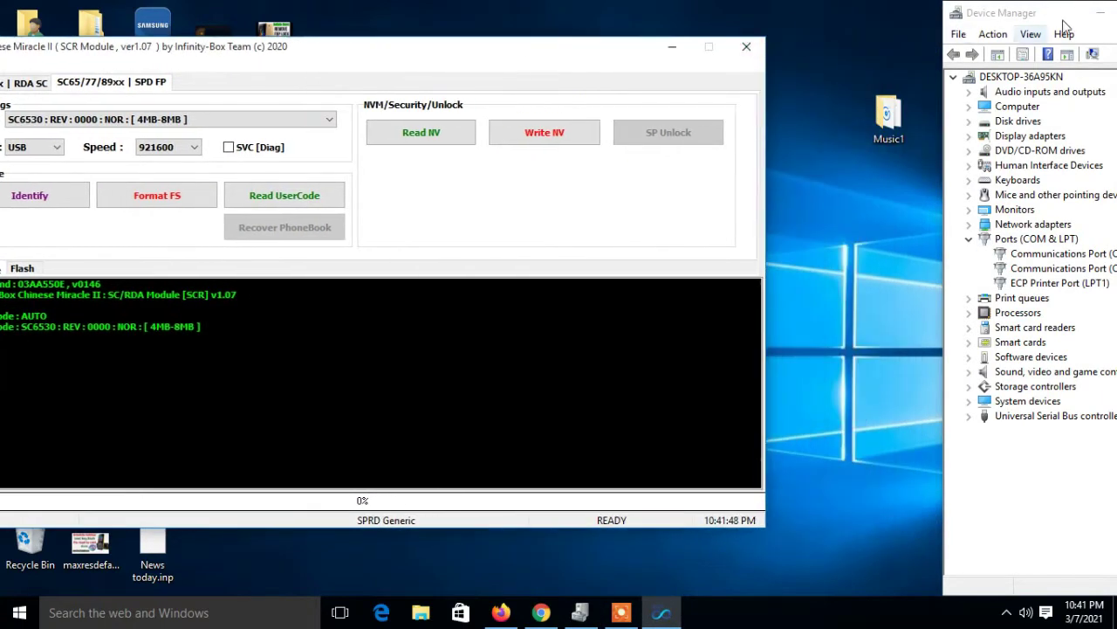
{"action": "left_click_drag", "start_coordinate": [1052, 20], "coordinate": [751, 23]}
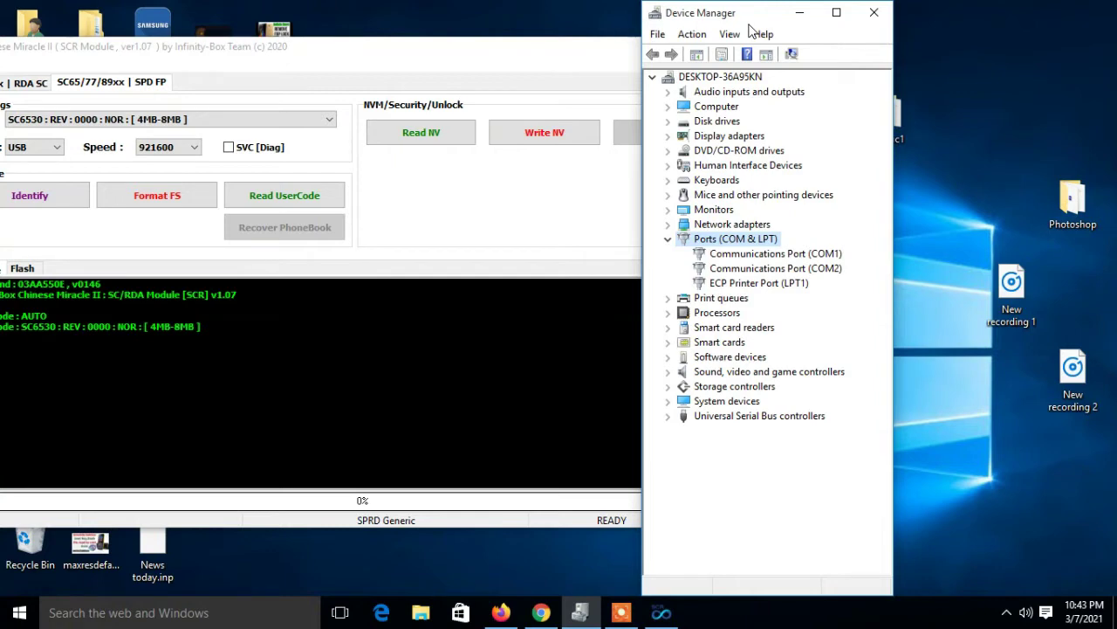
{"action": "left_click", "coordinate": [415, 76]}
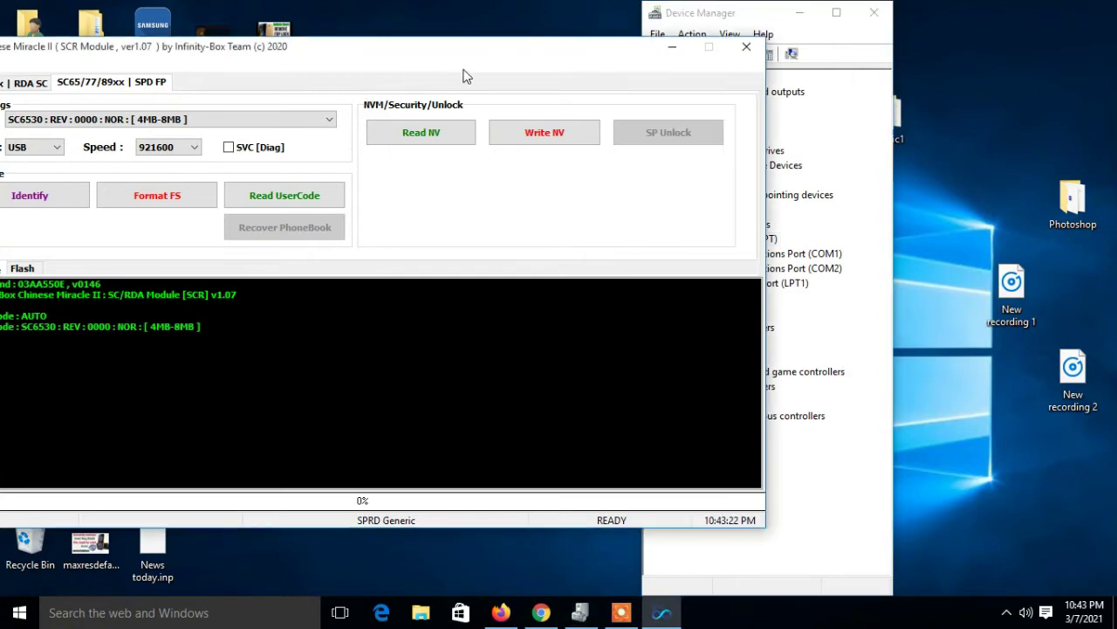
{"action": "left_click_drag", "start_coordinate": [489, 55], "coordinate": [678, 56]}
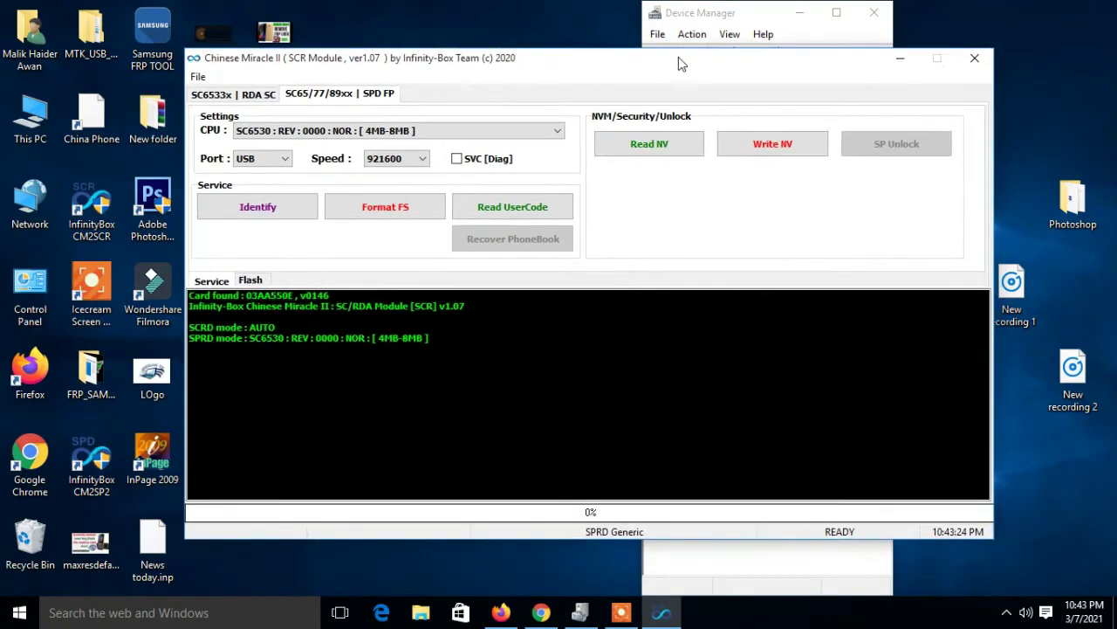
Step: Try to identify the phone twice with the CPU set to SC6530 : REV : 0000 : NOR : [ 4MB-8MB ]
{"action": "left_click", "coordinate": [408, 131]}
{"action": "left_click", "coordinate": [373, 147]}
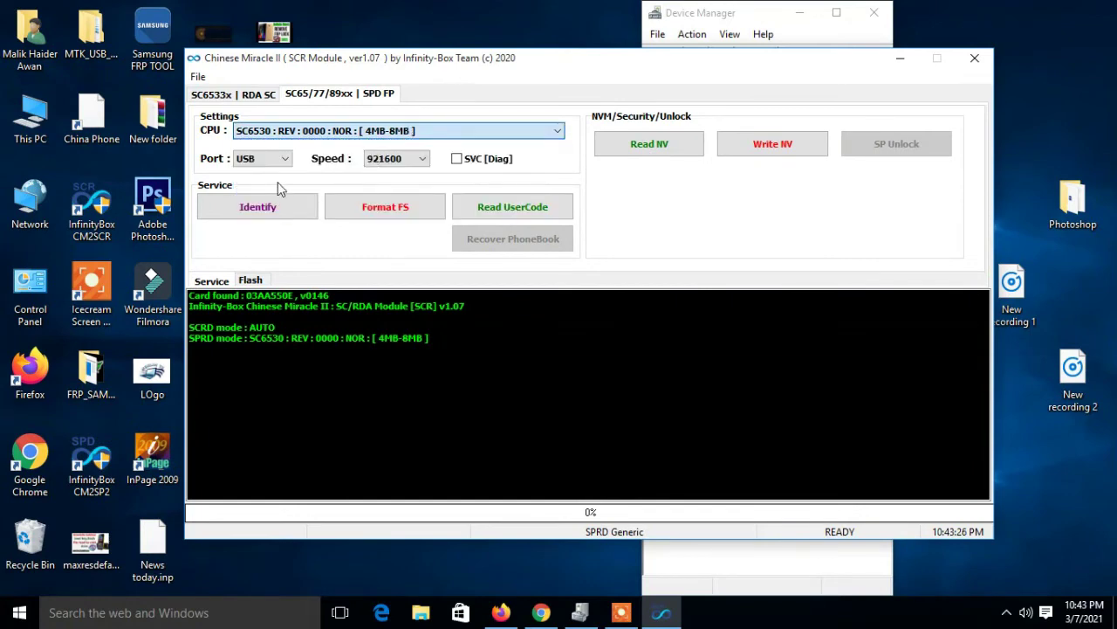
{"action": "left_click", "coordinate": [263, 202]}
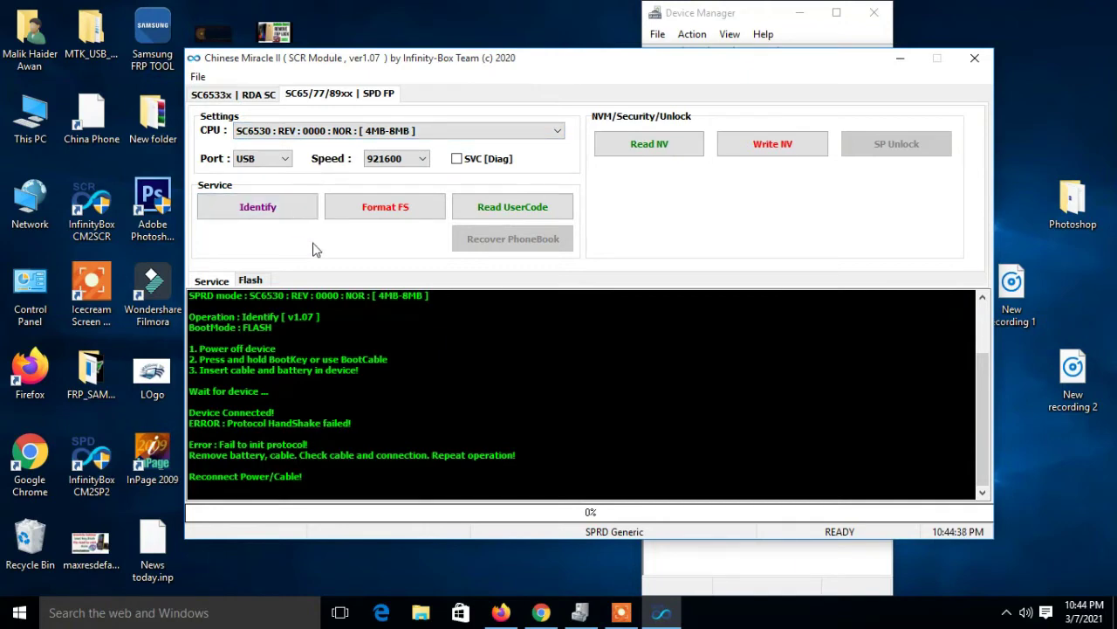
{"action": "left_click", "coordinate": [278, 208]}
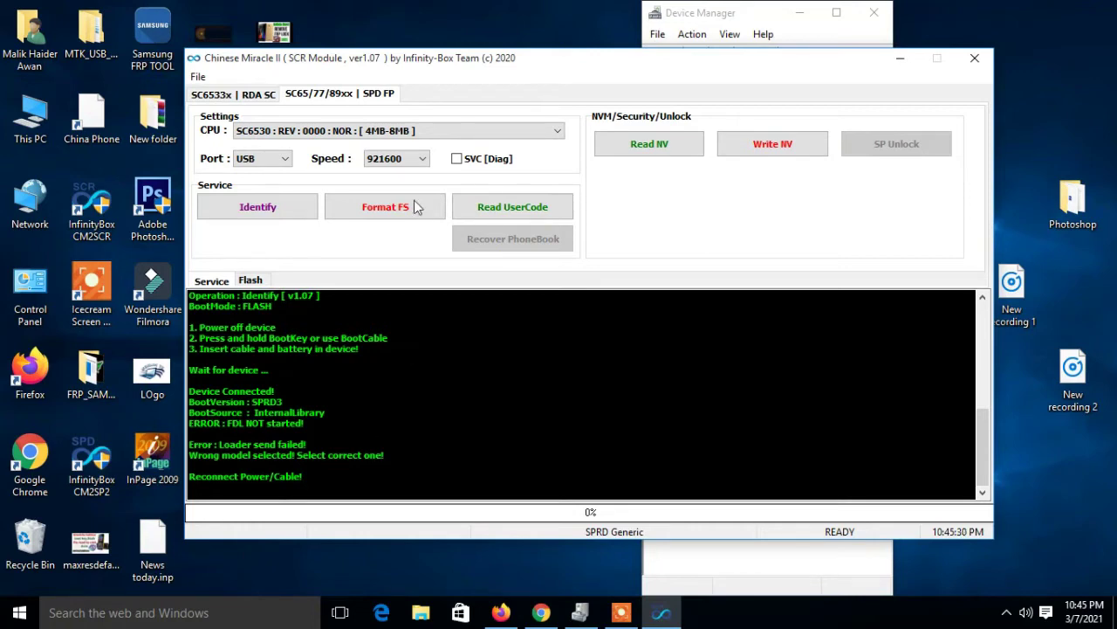
Step: Review the selectable CPU models and examine the log of both Identify attempts
{"action": "left_click", "coordinate": [419, 132]}
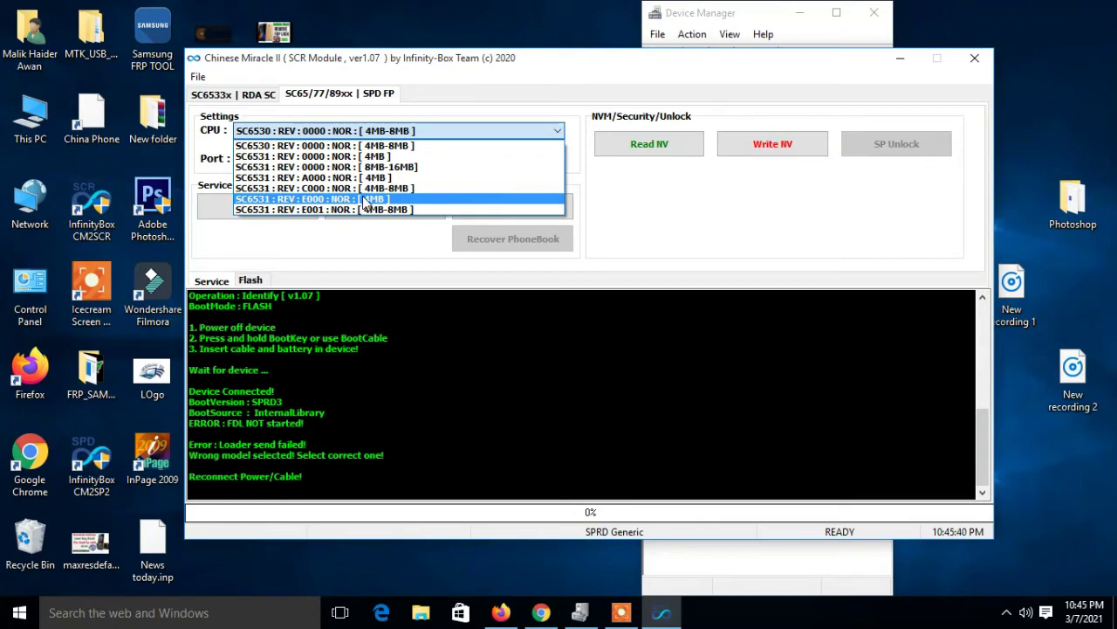
{"action": "left_click", "coordinate": [382, 343]}
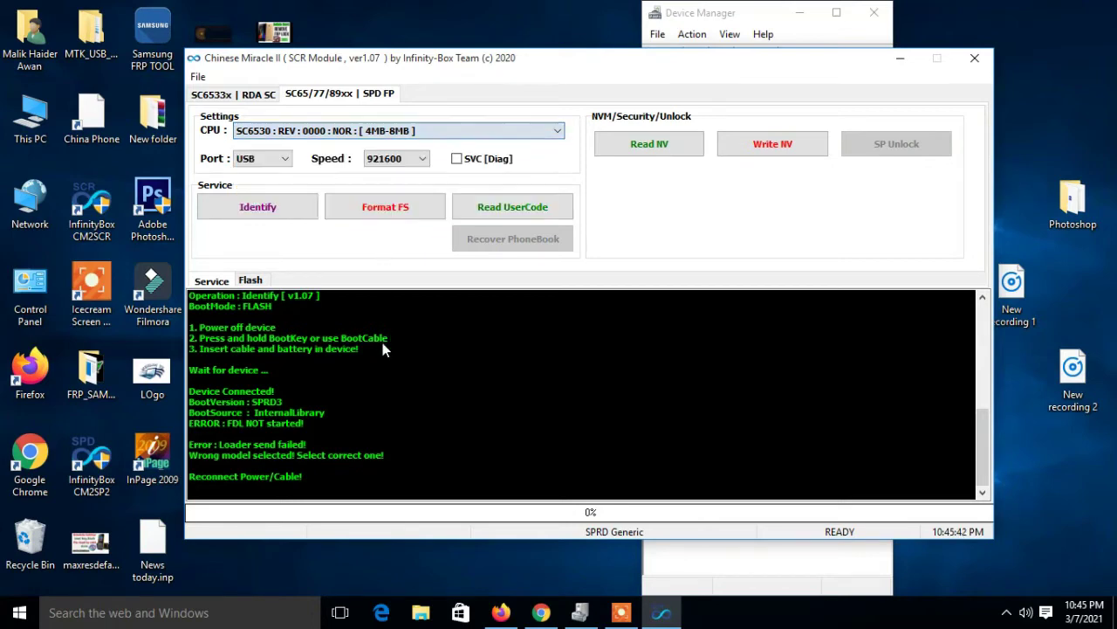
{"action": "left_click", "coordinate": [307, 133]}
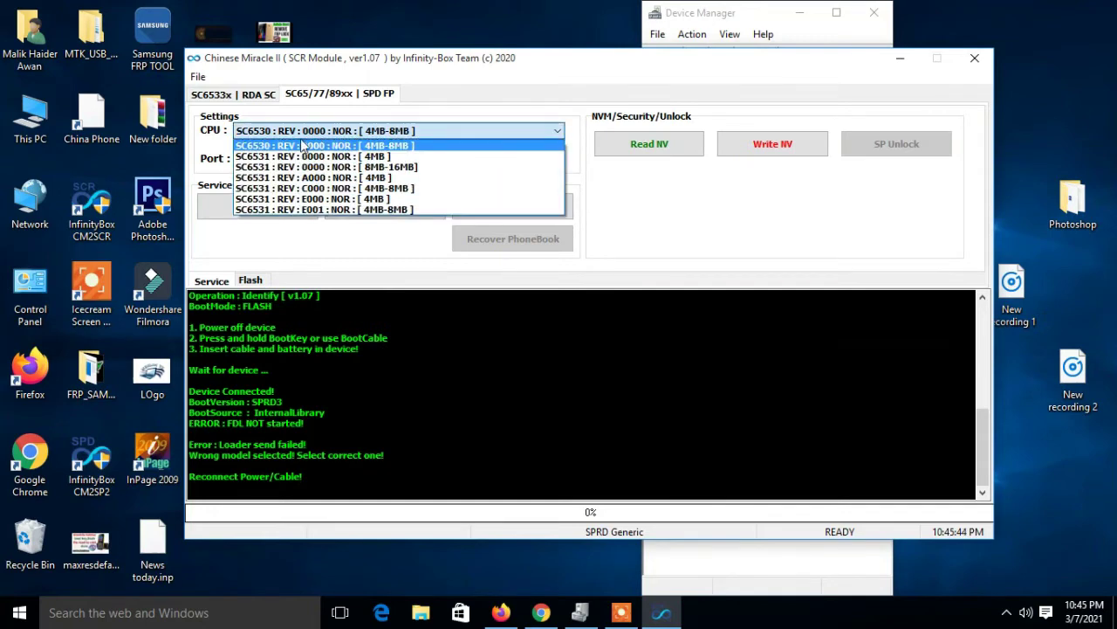
{"action": "left_click", "coordinate": [450, 421]}
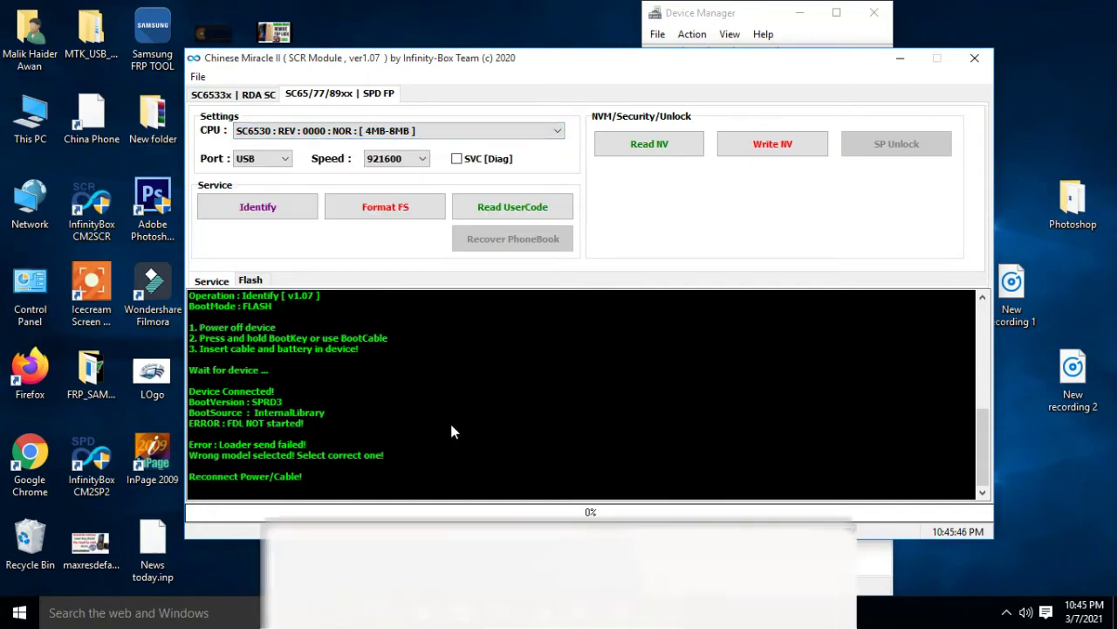
{"action": "scroll", "coordinate": [341, 370], "scroll_direction": "up", "scroll_amount": 4}
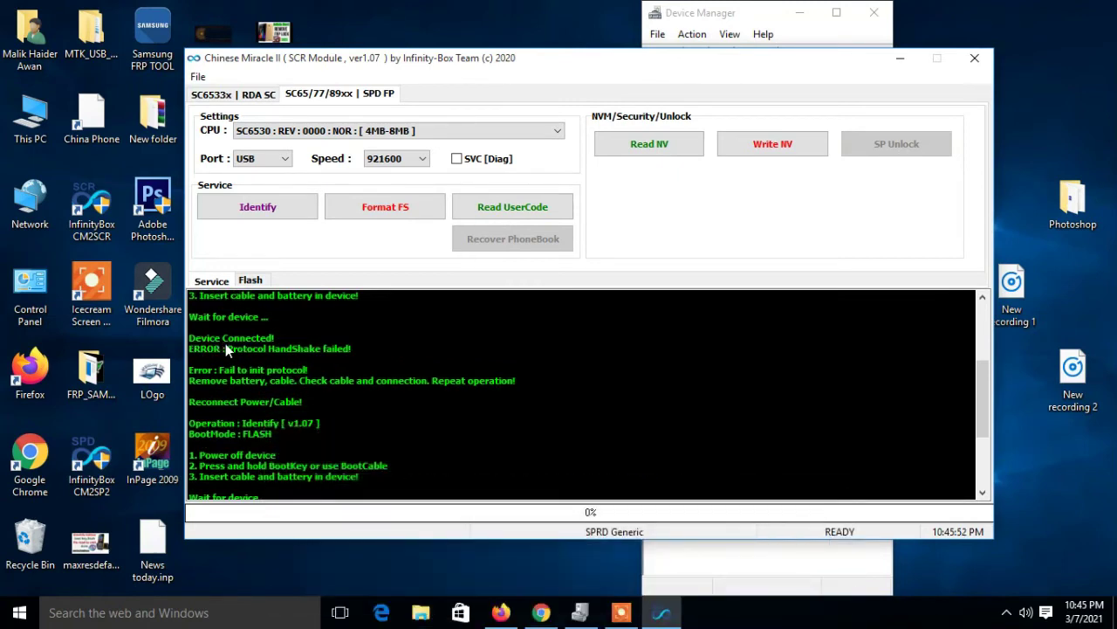
{"action": "scroll", "coordinate": [225, 343], "scroll_direction": "down", "scroll_amount": 4}
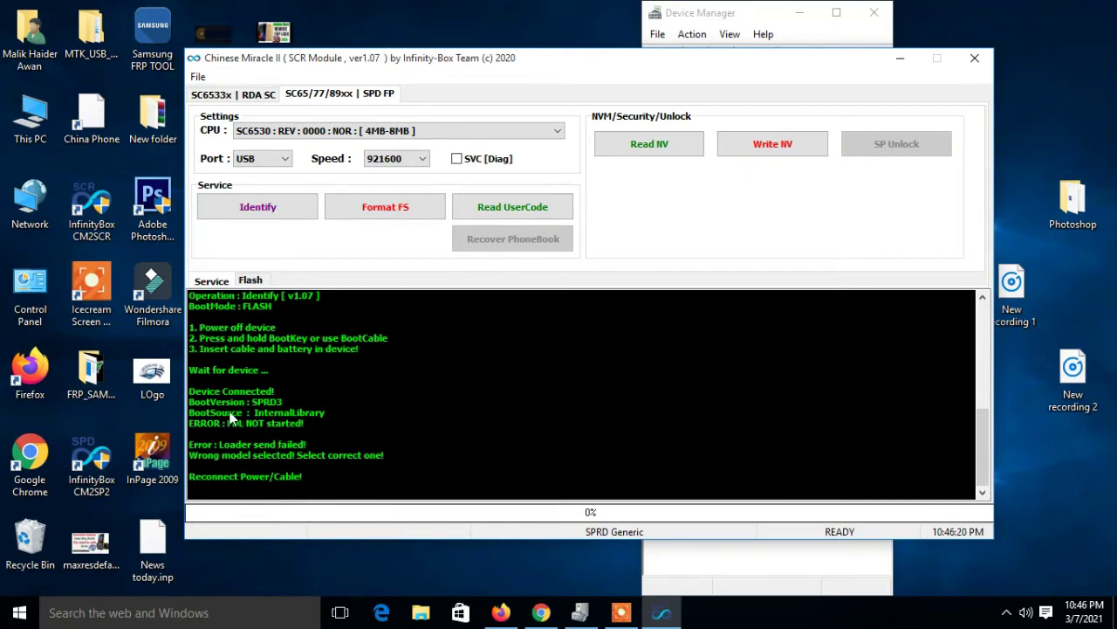
{"action": "left_click", "coordinate": [482, 132]}
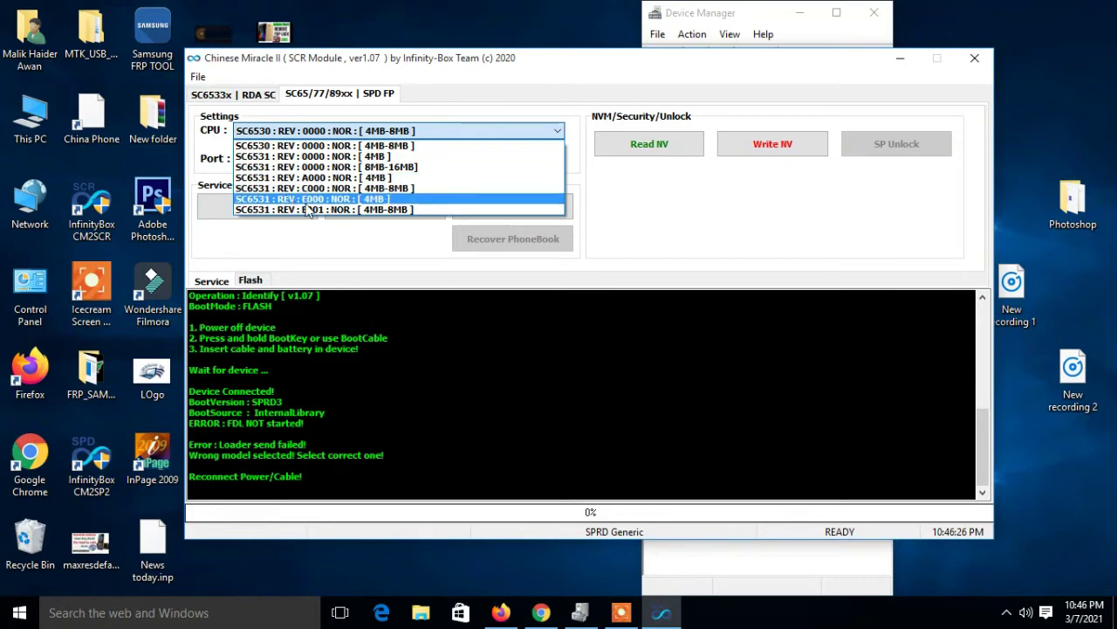
{"action": "left_click", "coordinate": [353, 291]}
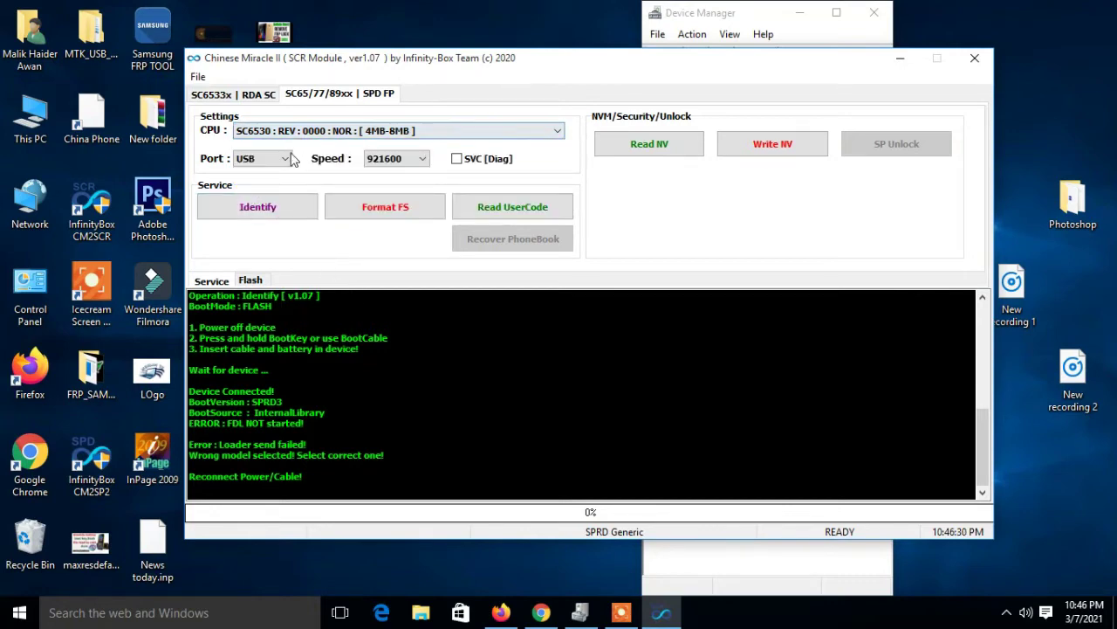
Step: Try to read the phone's user code over the USB port with the SC6530 CPU setting
{"action": "left_click", "coordinate": [288, 159]}
{"action": "left_click", "coordinate": [288, 172]}
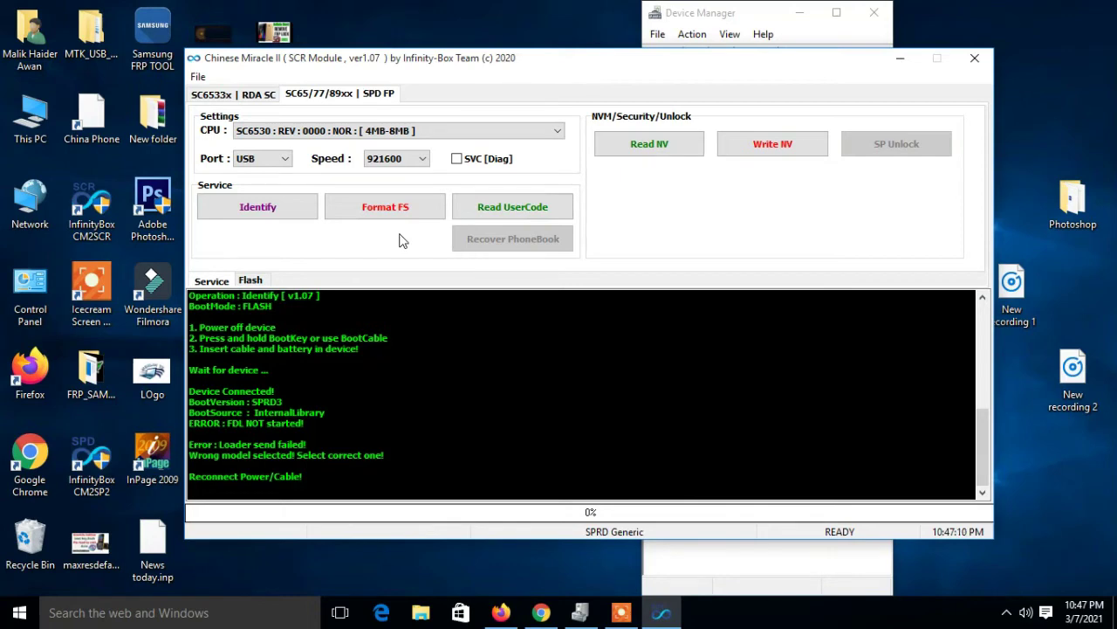
{"action": "left_click", "coordinate": [514, 214]}
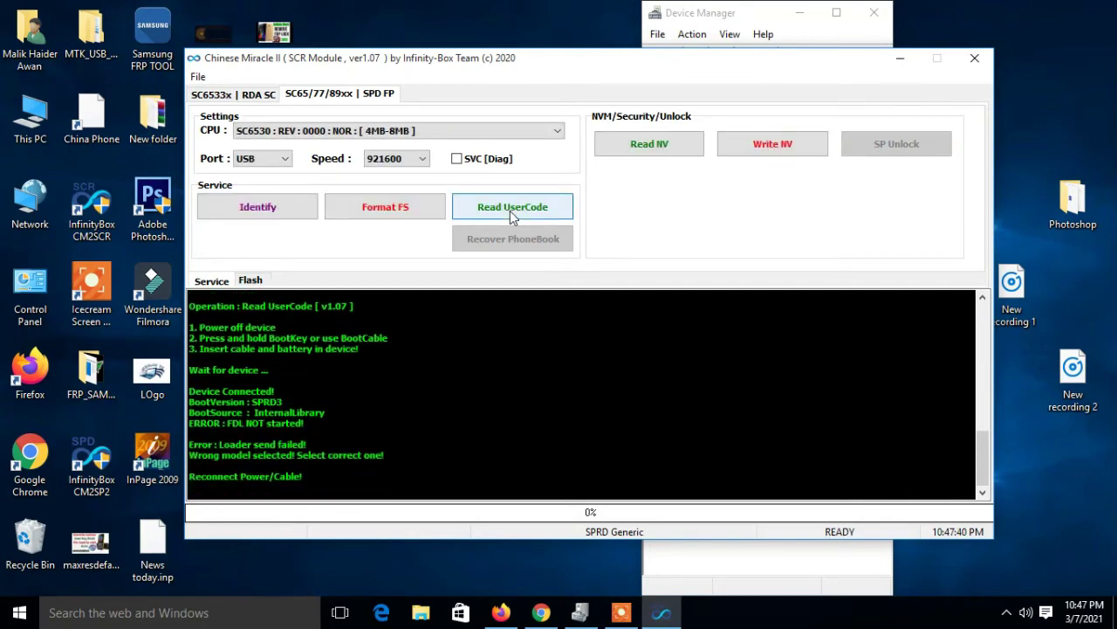
Step: Set the CPU to SC6531 : REV : E000 : NOR : [ 4MB ] and start reading the user code again
{"action": "left_click", "coordinate": [444, 135]}
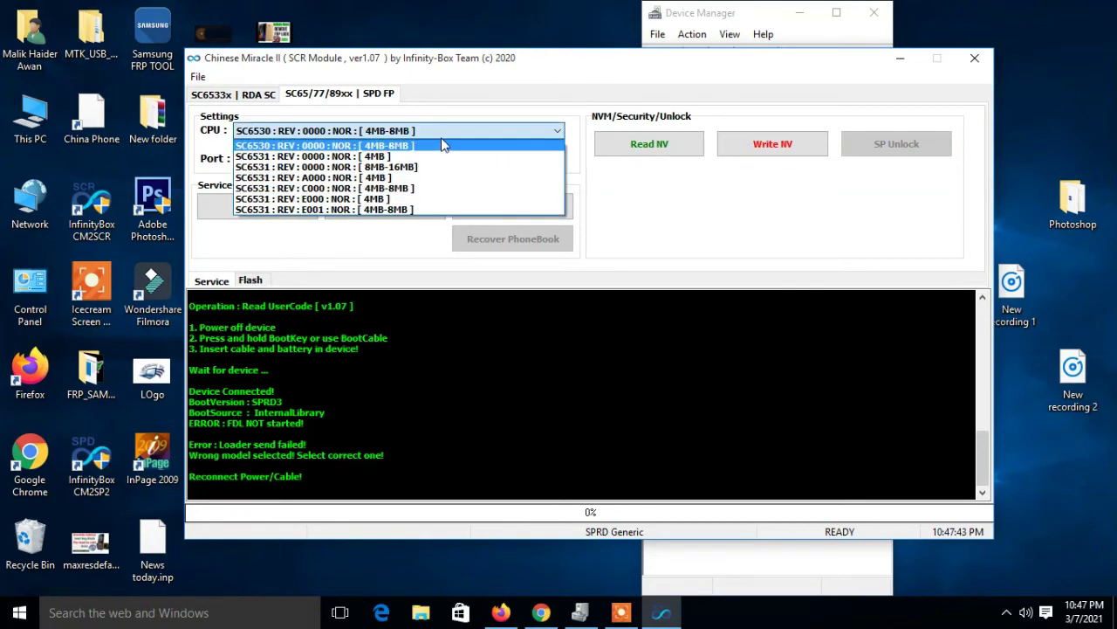
{"action": "left_click", "coordinate": [371, 201]}
{"action": "left_click", "coordinate": [508, 210]}
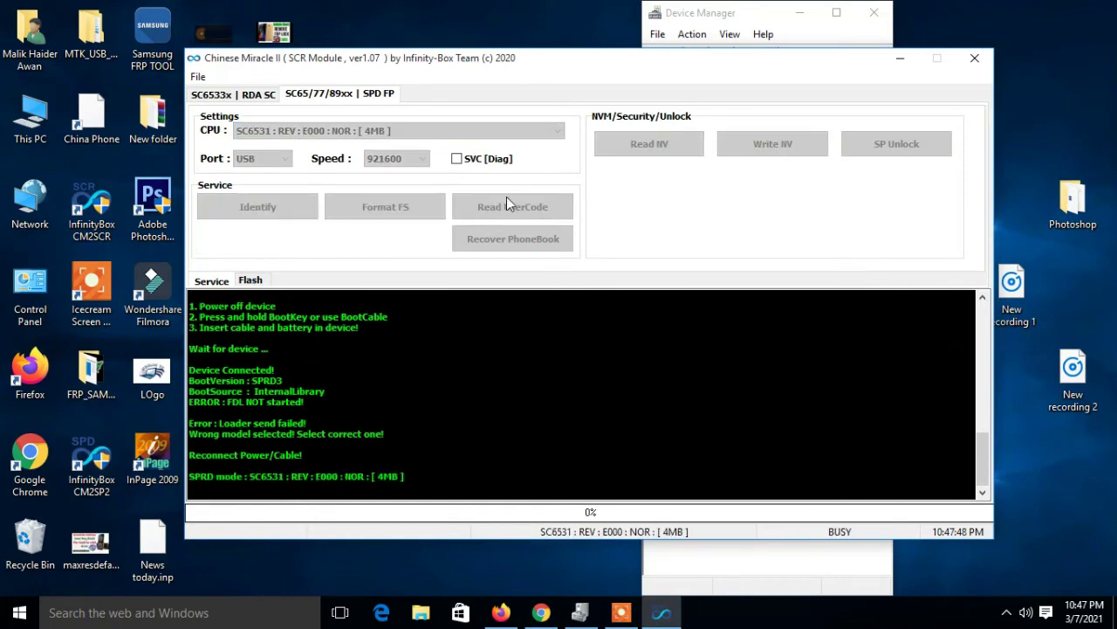
{"action": "left_click", "coordinate": [512, 203]}
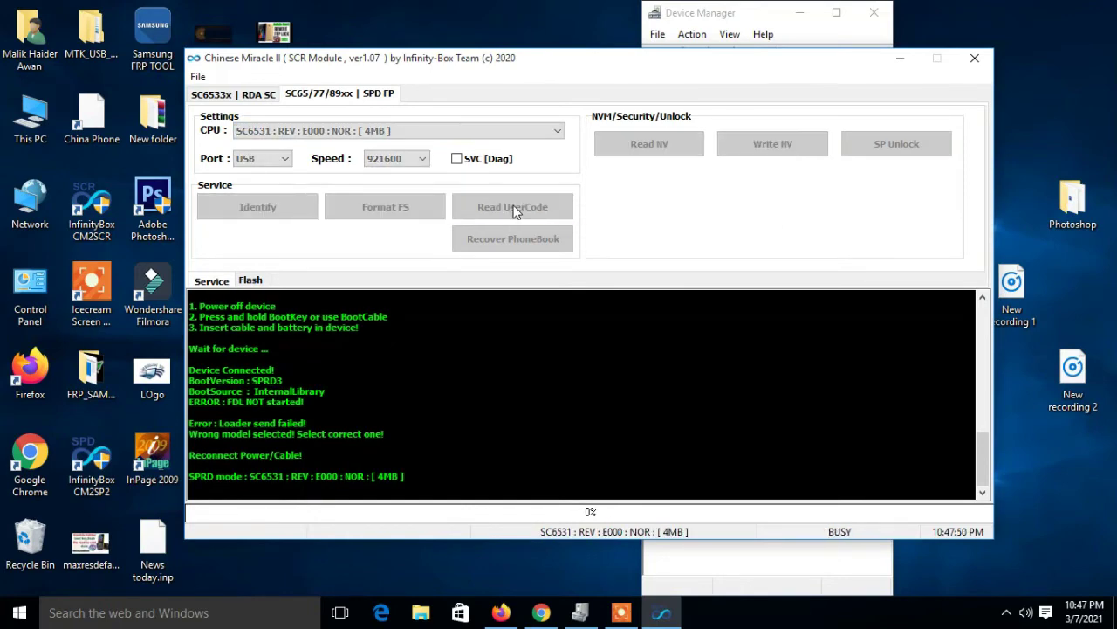
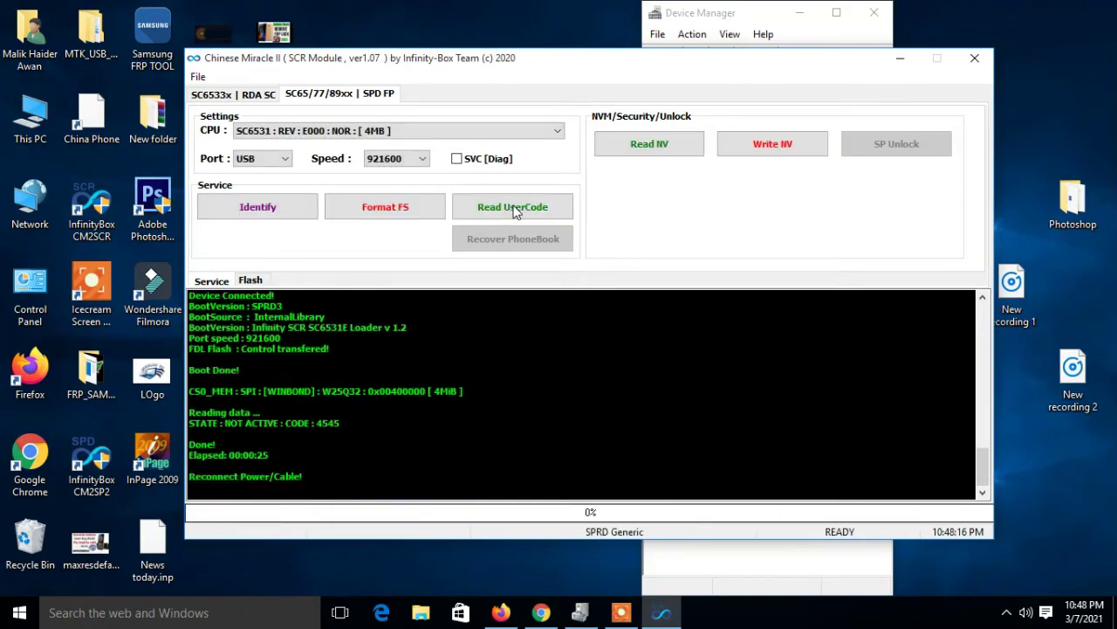
Step: Examine the log of the user code reading, checking the flash memory line and the reported code line
{"action": "left_click", "coordinate": [342, 422]}
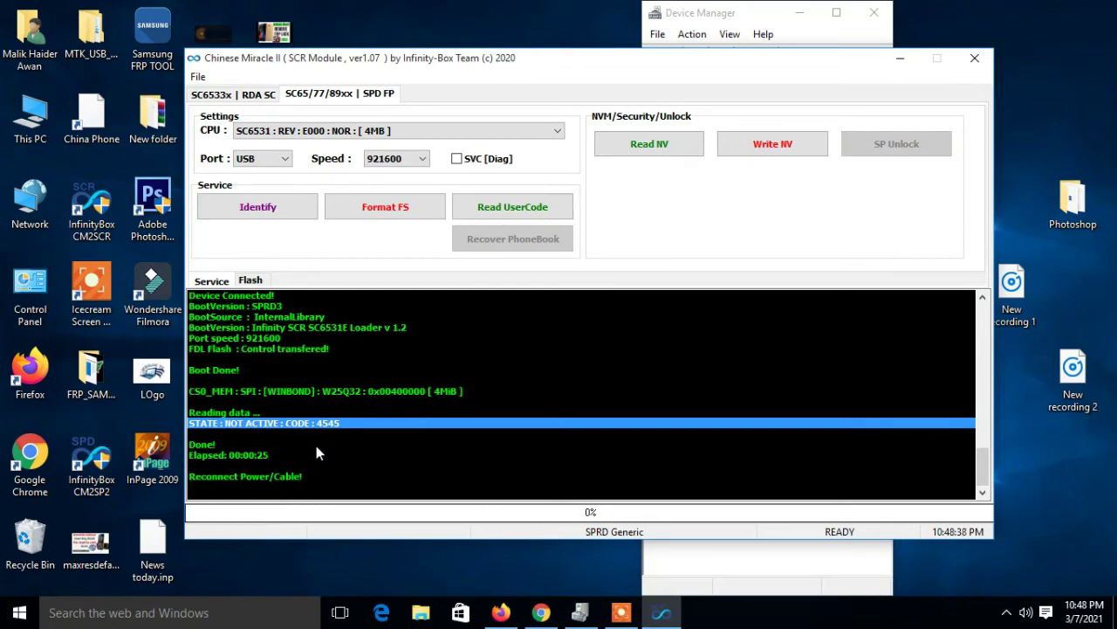
{"action": "left_click", "coordinate": [284, 393]}
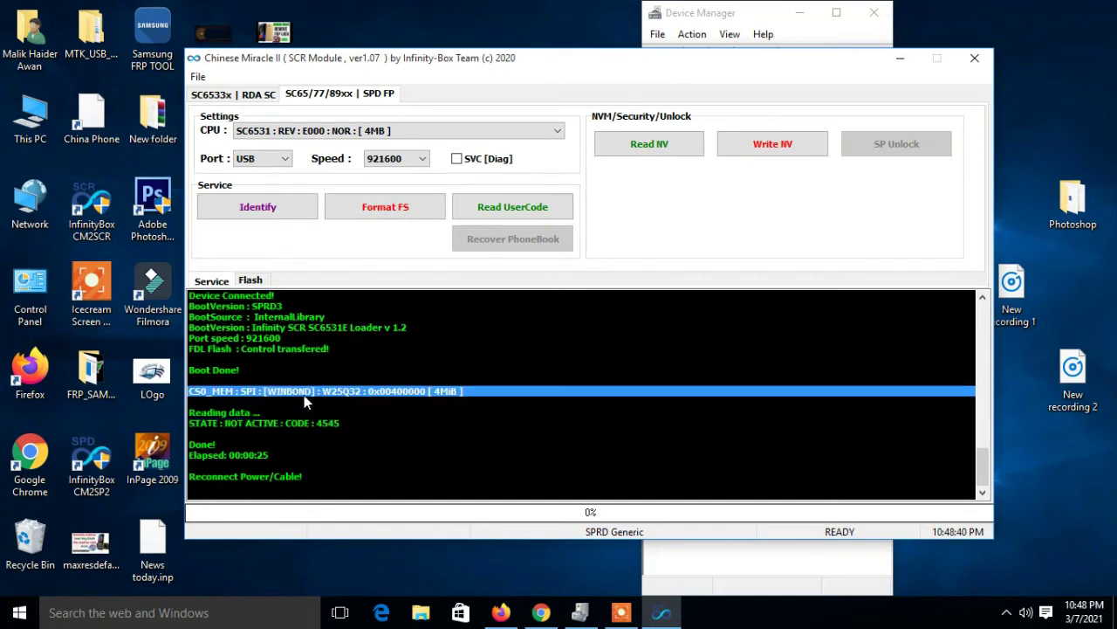
{"action": "left_click", "coordinate": [456, 398]}
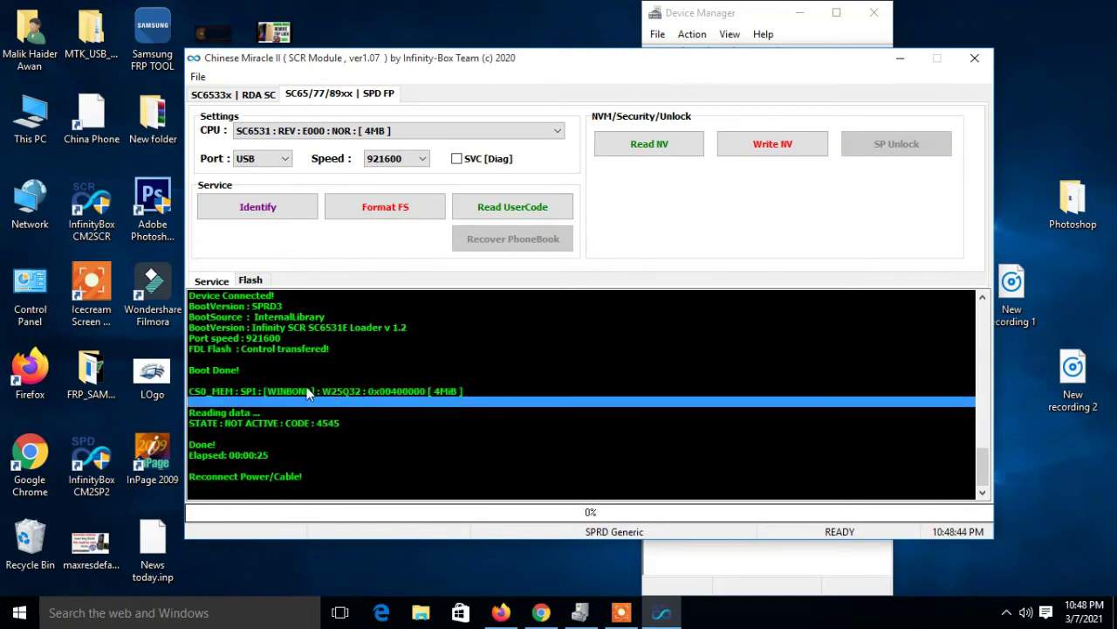
{"action": "left_click", "coordinate": [340, 426]}
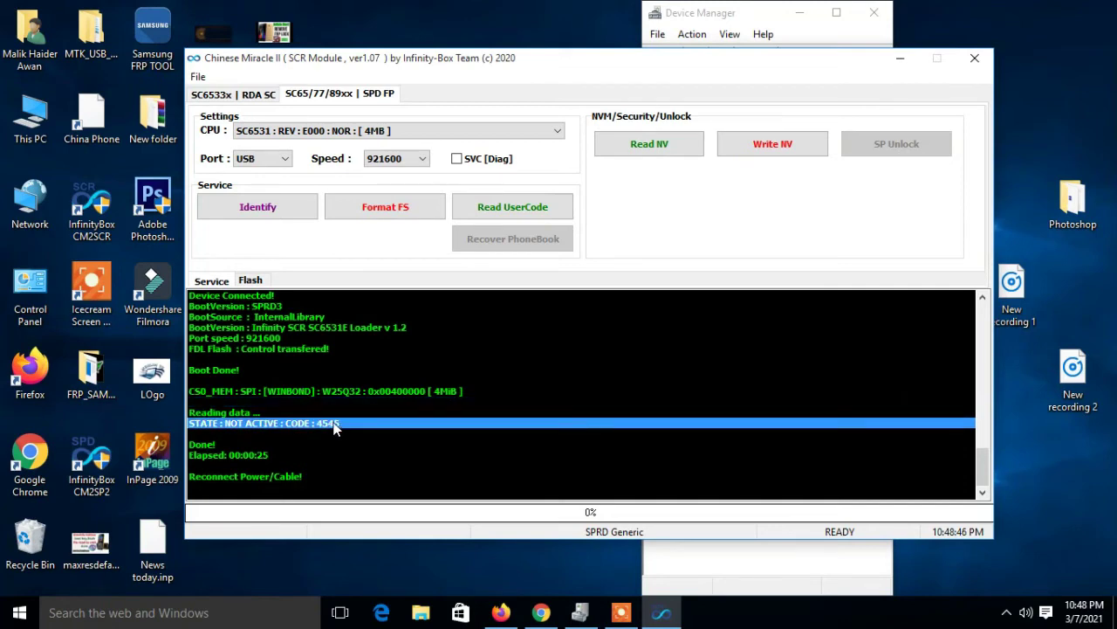
{"action": "scroll", "coordinate": [335, 428], "scroll_direction": "up", "scroll_amount": 6}
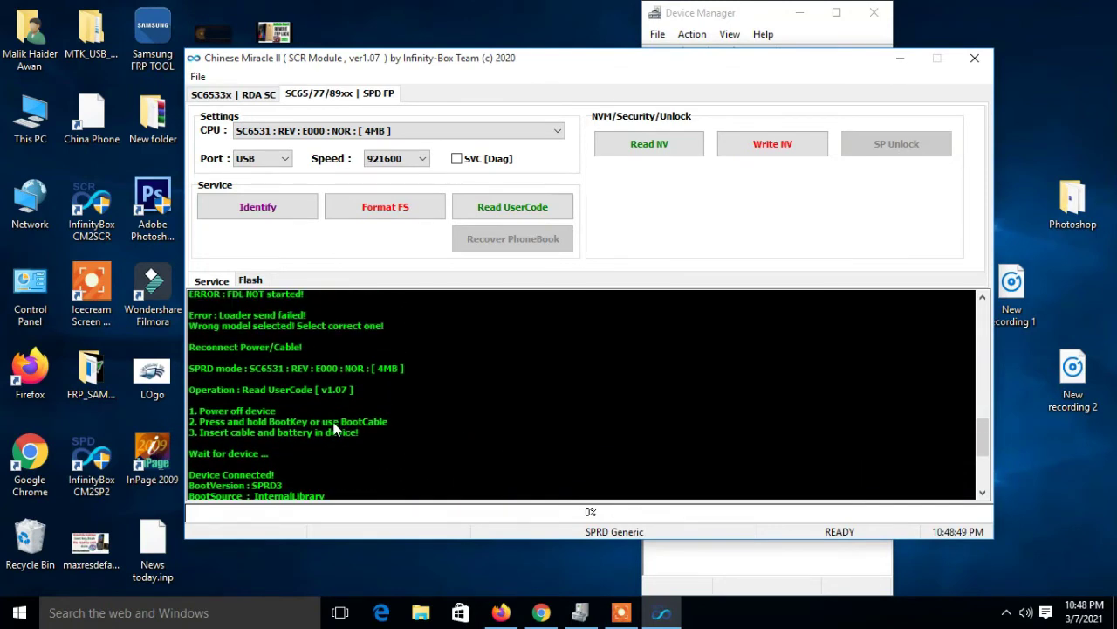
{"action": "scroll", "coordinate": [334, 428], "scroll_direction": "down", "scroll_amount": 6}
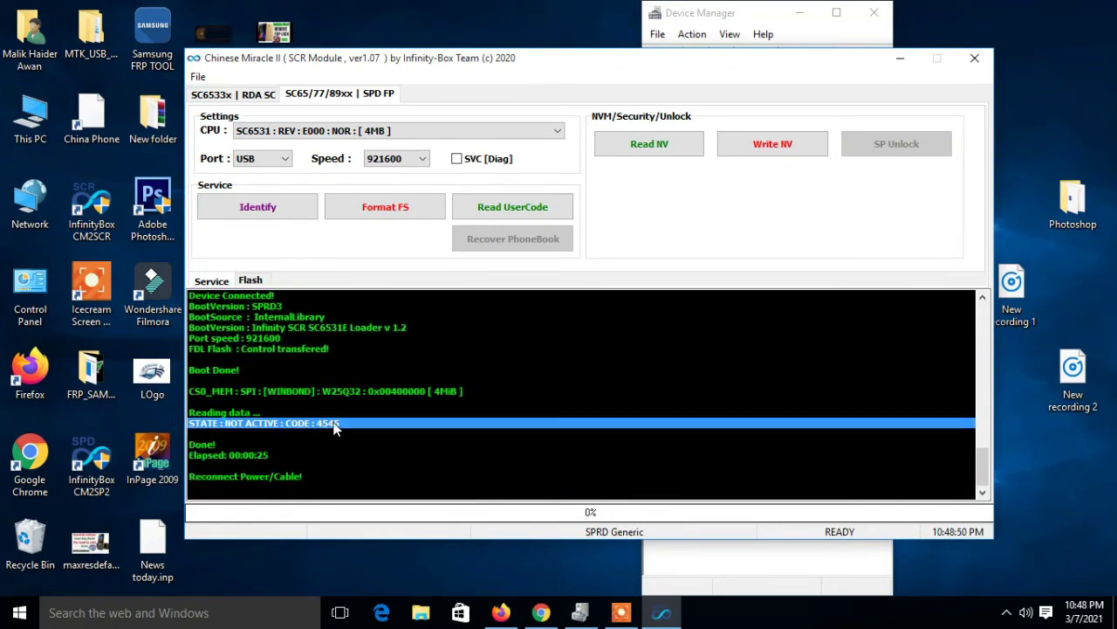
Step: Keep the CPU set to SC6531 : REV : E000 : NOR : [ 4MB ] and start formatting the phone's file system with Format FS
{"action": "left_click", "coordinate": [321, 133]}
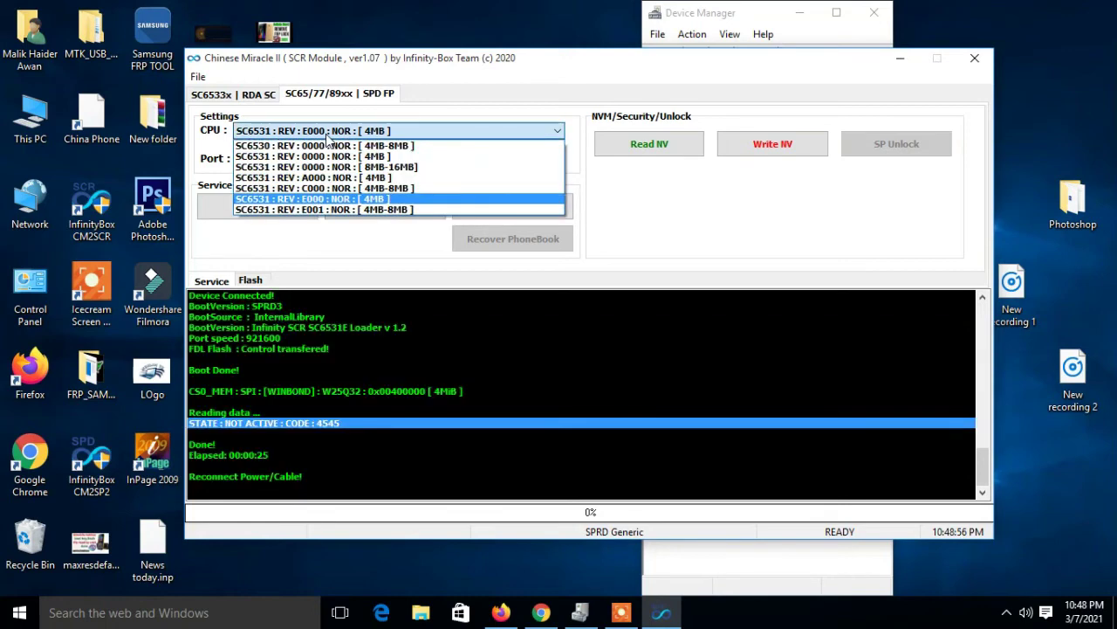
{"action": "left_click", "coordinate": [319, 206]}
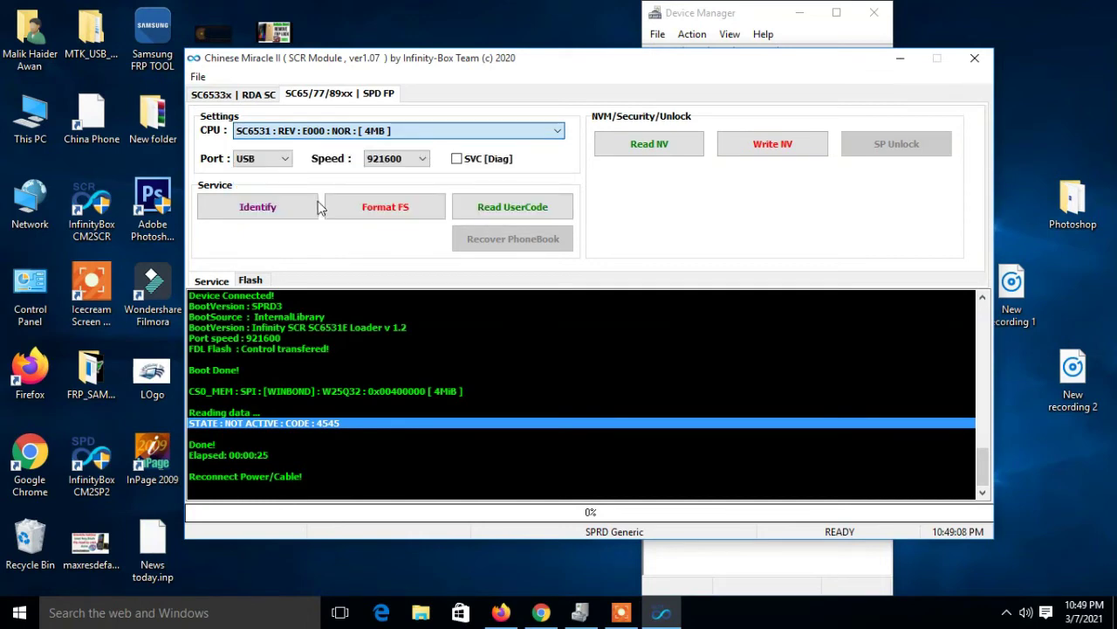
{"action": "left_click", "coordinate": [370, 136]}
{"action": "left_click", "coordinate": [370, 136]}
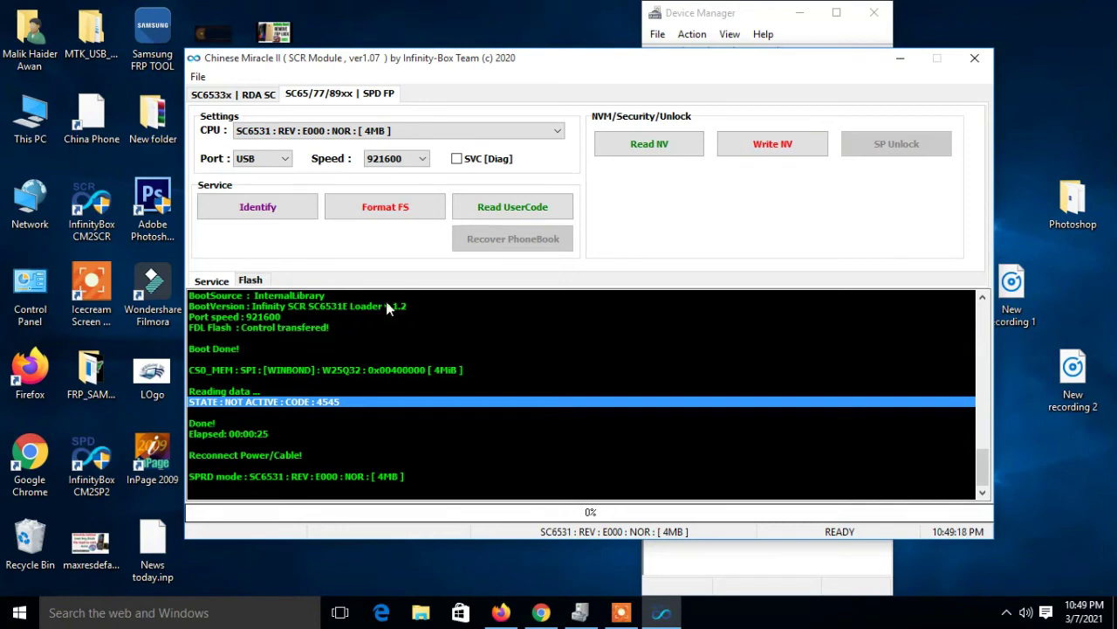
{"action": "left_click", "coordinate": [398, 215]}
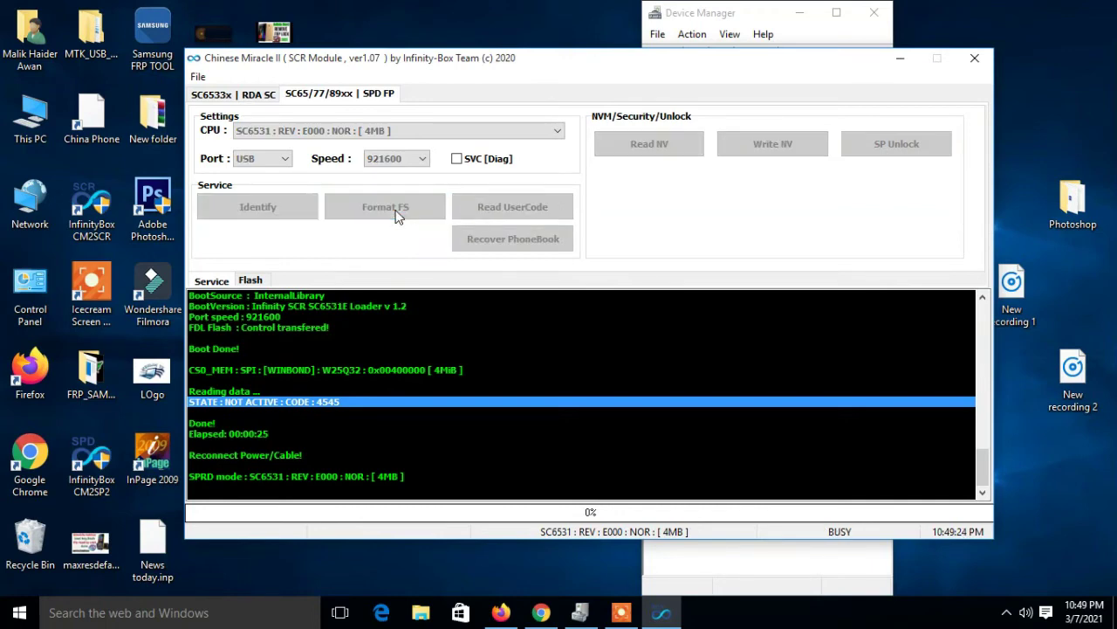